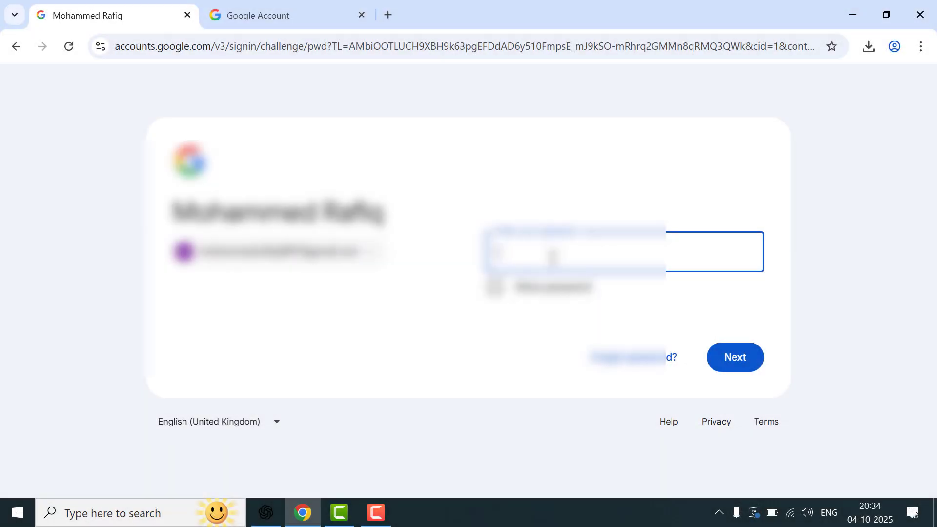
# - Submit the account password to continue signing in
pyautogui.write('••••')
pyautogui.press('Return')
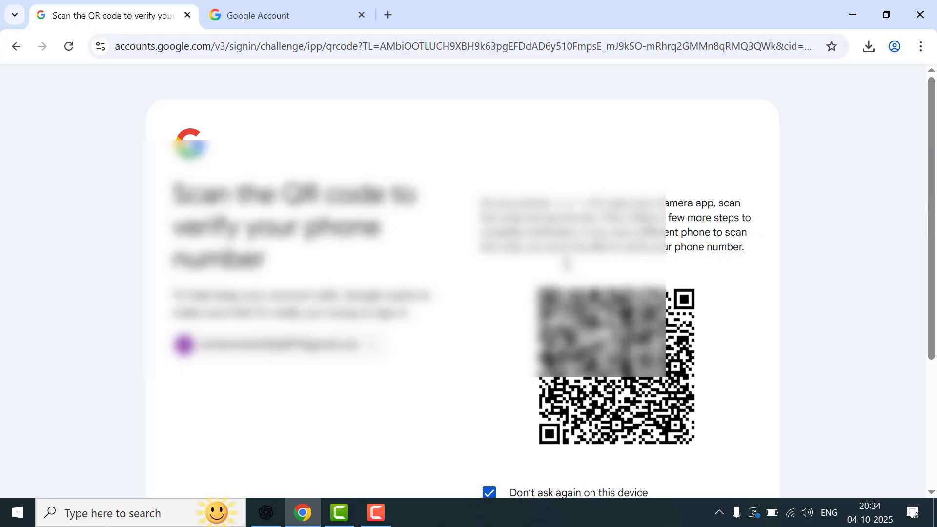
# - Scroll down the QR-code phone verification page until the error appears
pyautogui.scroll(-2, 519, 351)
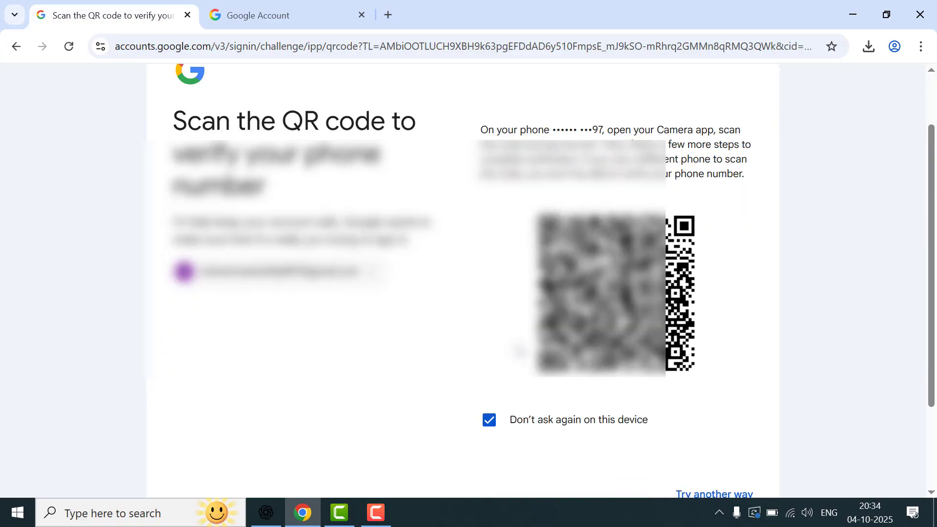
pyautogui.scroll(-3, 513, 364)
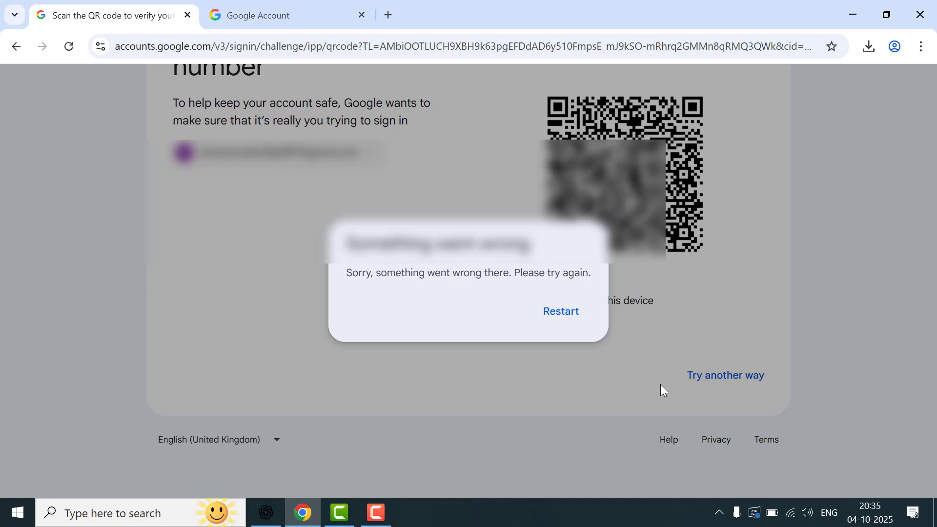
# - Restart the failed verification and review the reloaded QR-code page and its options
pyautogui.click(561, 311)
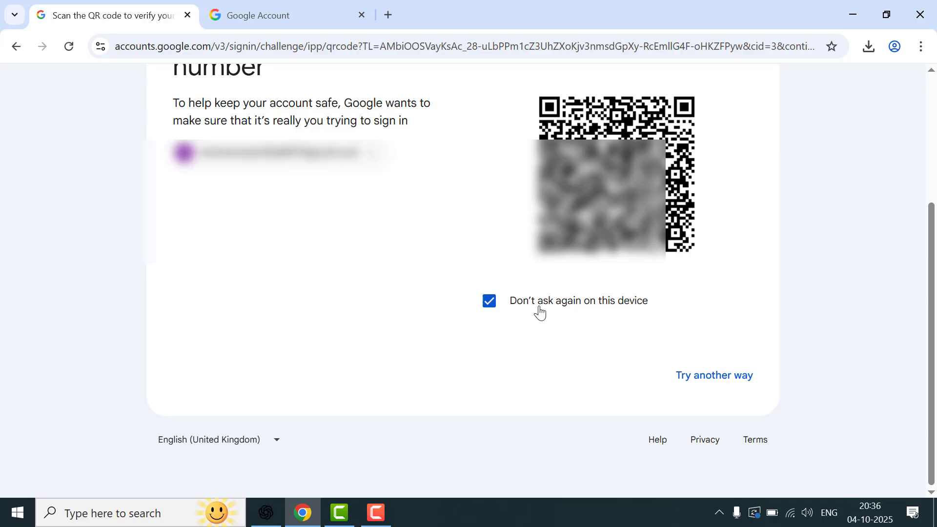
pyautogui.scroll(2, 537, 311)
pyautogui.scroll(2, 537, 312)
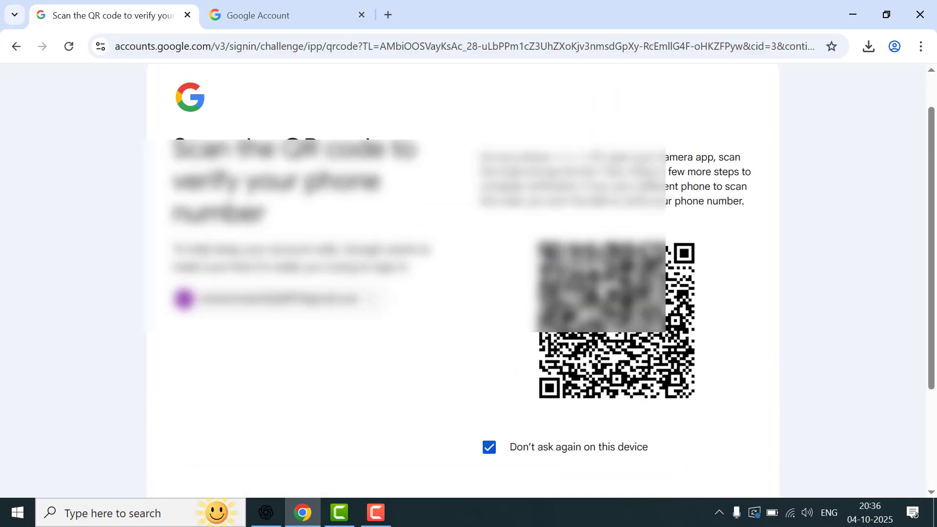
pyautogui.scroll(-2, 537, 311)
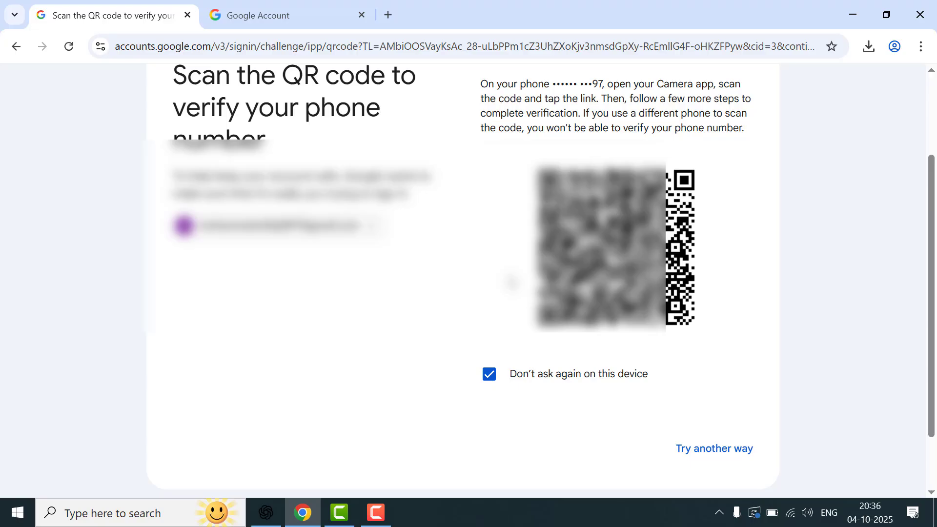
pyautogui.scroll(2, 511, 281)
pyautogui.scroll(-3, 511, 282)
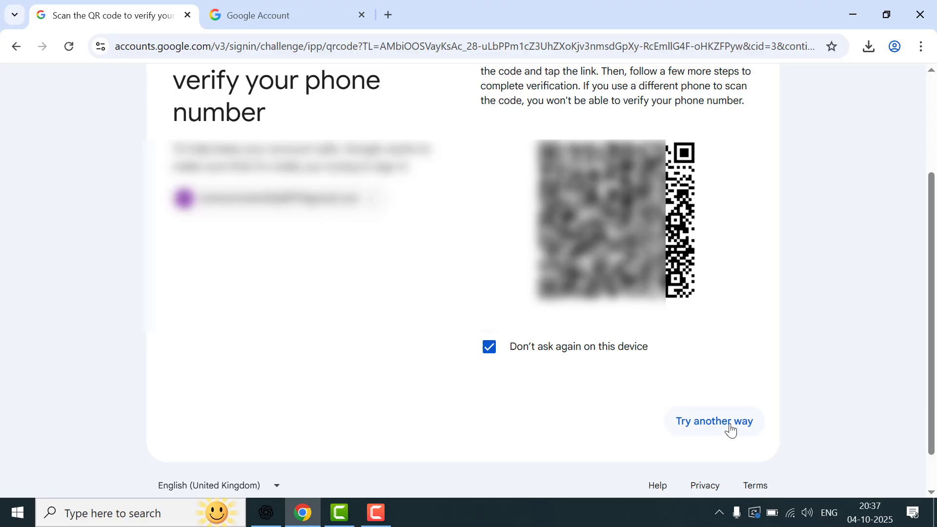
pyautogui.scroll(2, 540, 276)
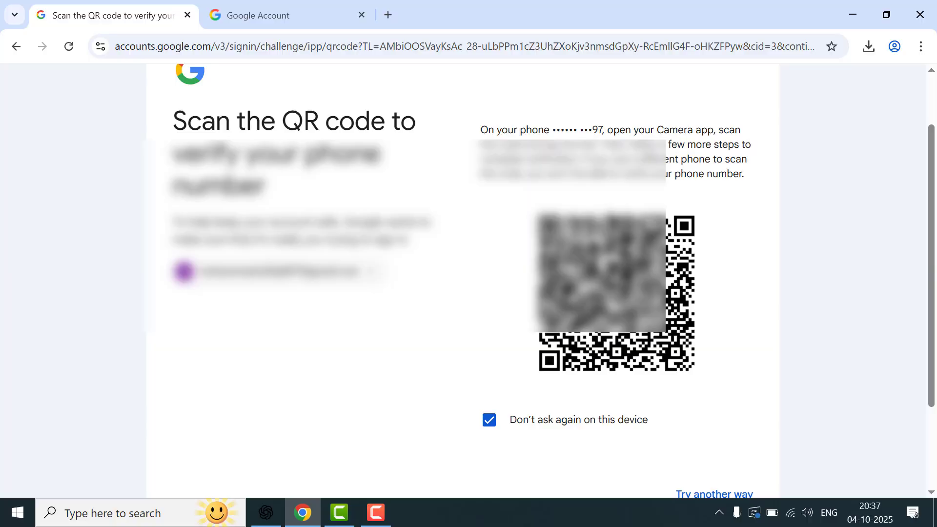
pyautogui.scroll(-1, 541, 277)
pyautogui.scroll(-1, 541, 277)
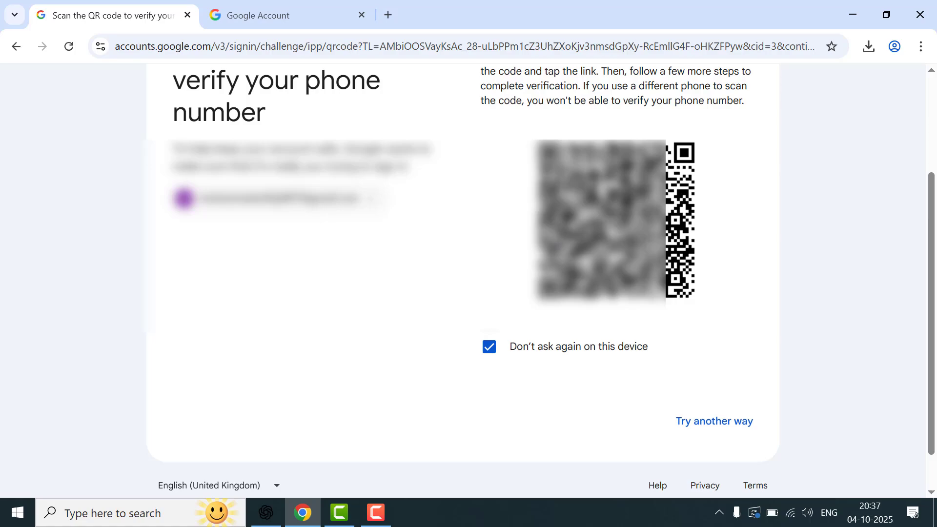
pyautogui.scroll(-1, 903, 142)
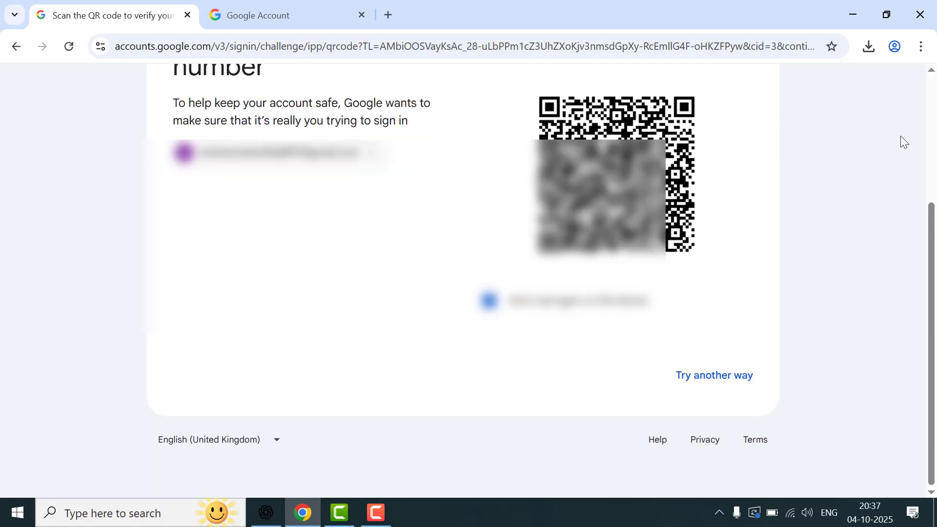
# - Allow third-party cookies in Chrome's Privacy and security settings
pyautogui.click(920, 46)
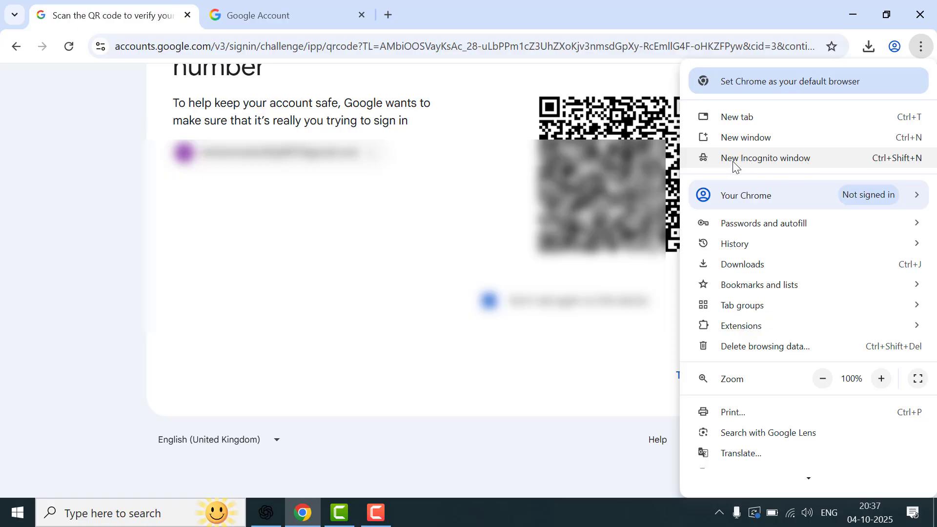
pyautogui.scroll(-1, 791, 274)
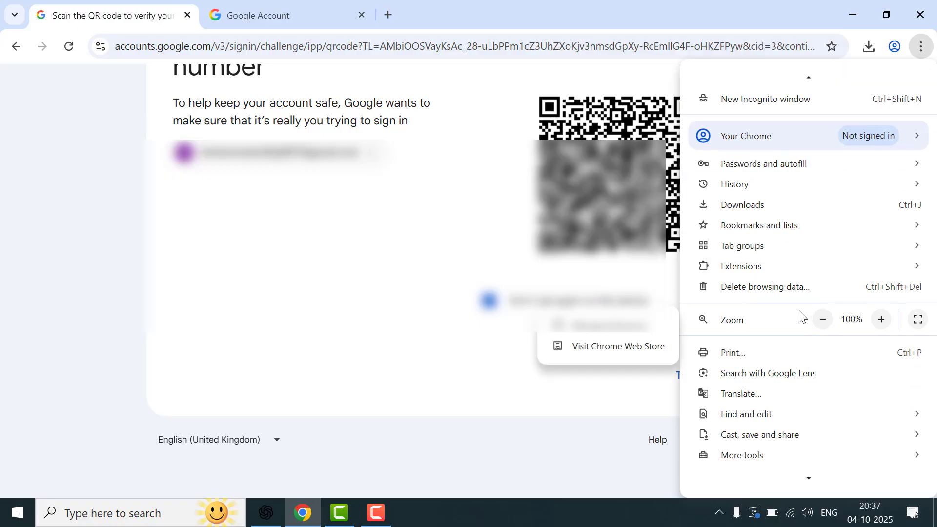
pyautogui.scroll(-1, 800, 317)
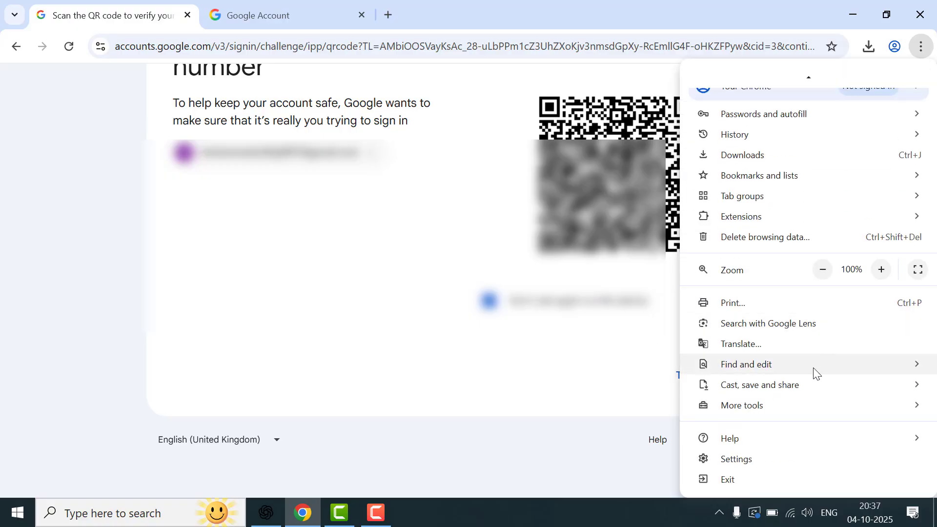
pyautogui.click(799, 458)
pyautogui.click(71, 196)
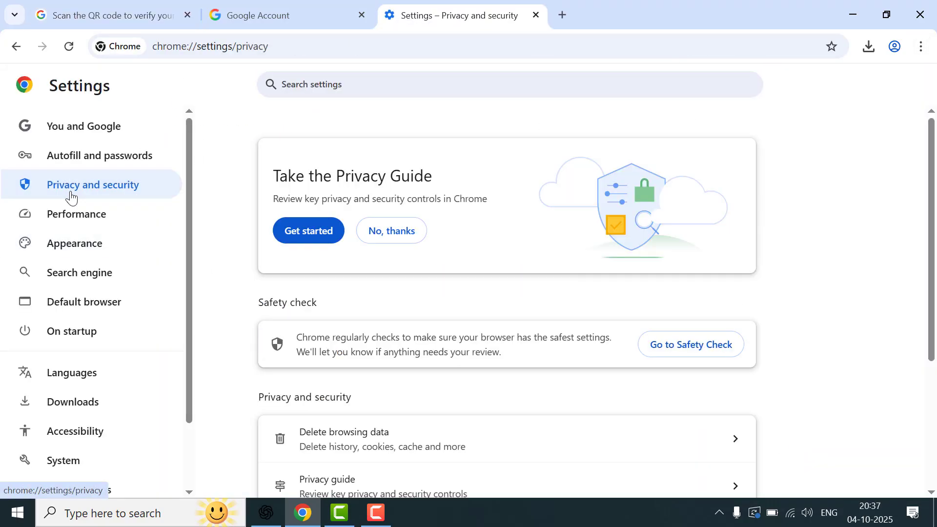
pyautogui.moveTo(356, 431); pyautogui.dragTo(350, 432)
pyautogui.scroll(-4, 365, 342)
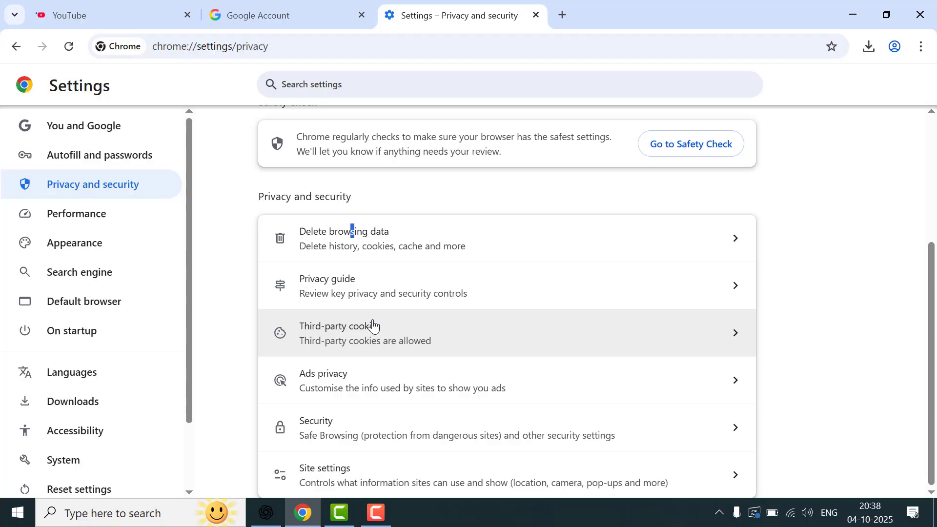
pyautogui.click(374, 352)
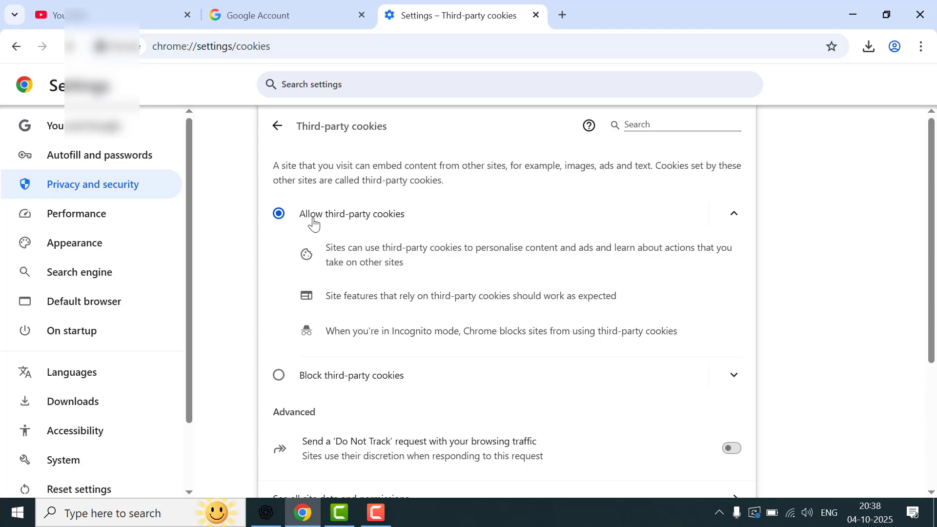
# - Return to Privacy and security, then start signing in on the Google Account tab
pyautogui.click(277, 126)
pyautogui.click(281, 22)
pyautogui.click(568, 348)
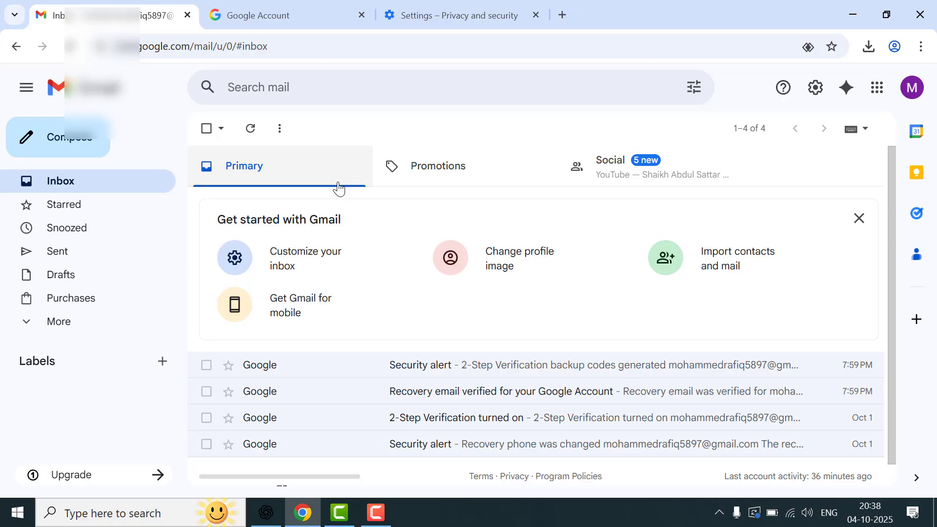
# - Check Gmail's quick settings, then start signing in on the Google Account Security tab
pyautogui.click(439, 16)
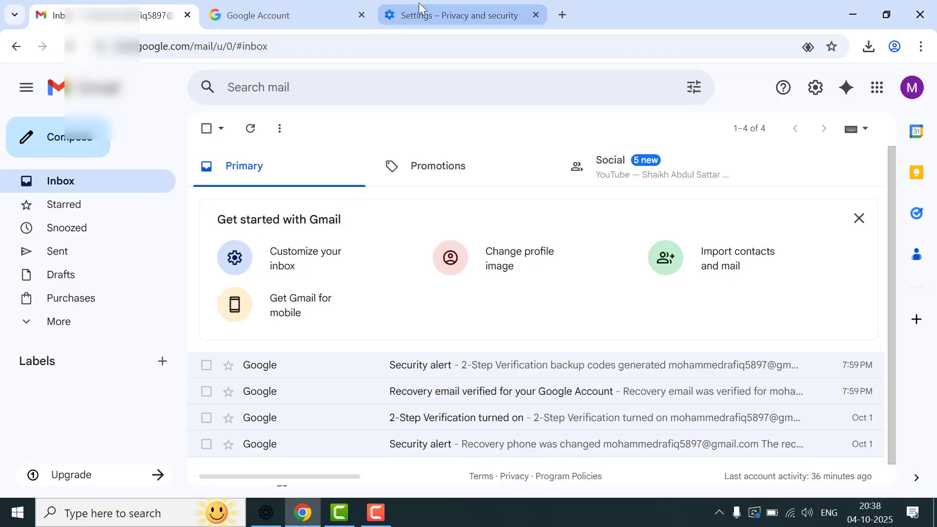
pyautogui.click(279, 6)
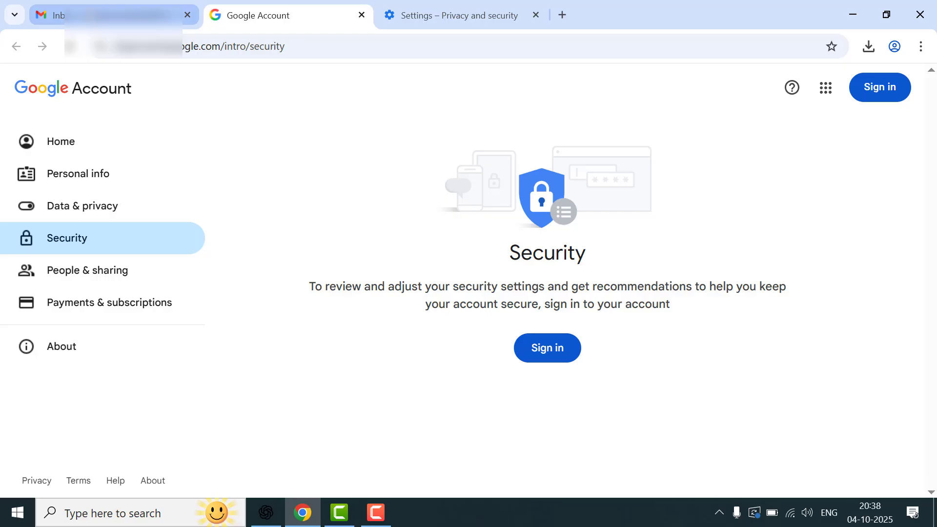
pyautogui.click(49, 15)
pyautogui.click(808, 85)
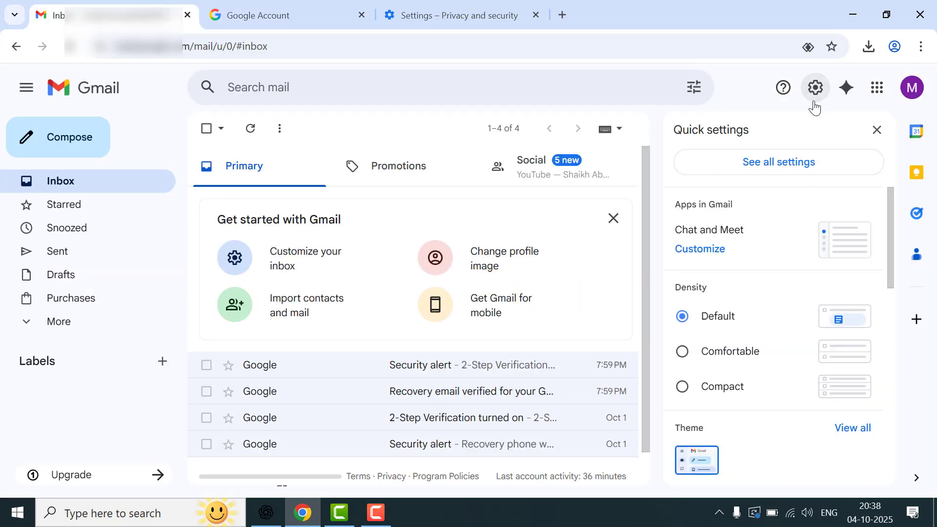
pyautogui.hotkey('ctrl', 'Tab')
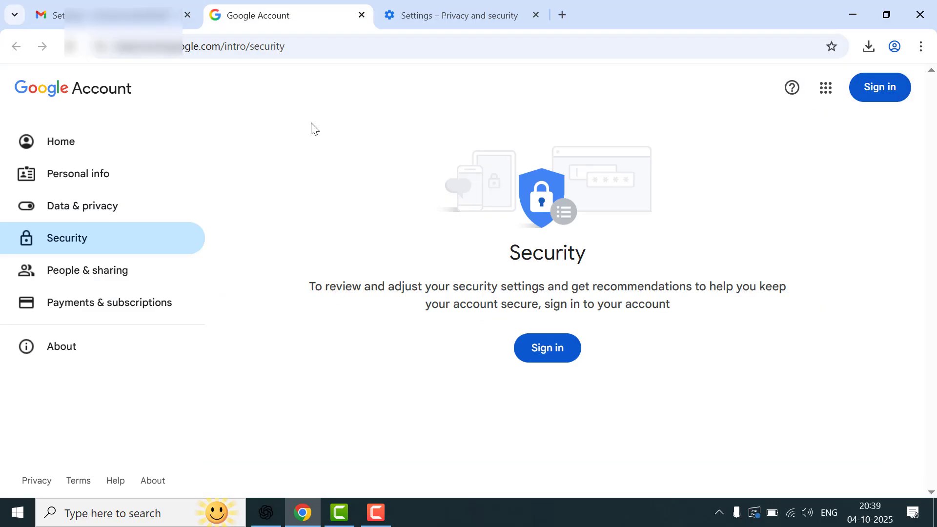
pyautogui.click(549, 360)
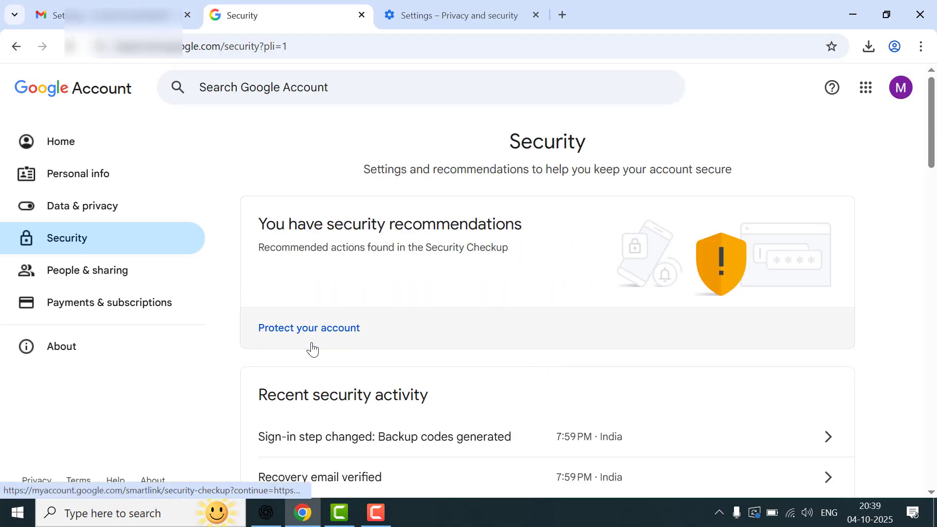
# - Open Security > 2-Step Verification, view the Google prompt option, then go back
pyautogui.scroll(-2, 253, 317)
pyautogui.click(121, 247)
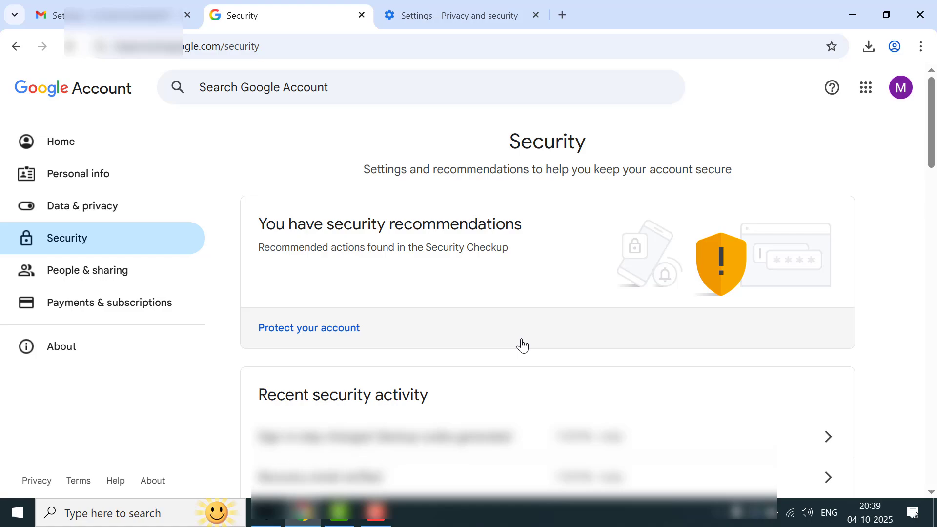
pyautogui.scroll(-7, 522, 345)
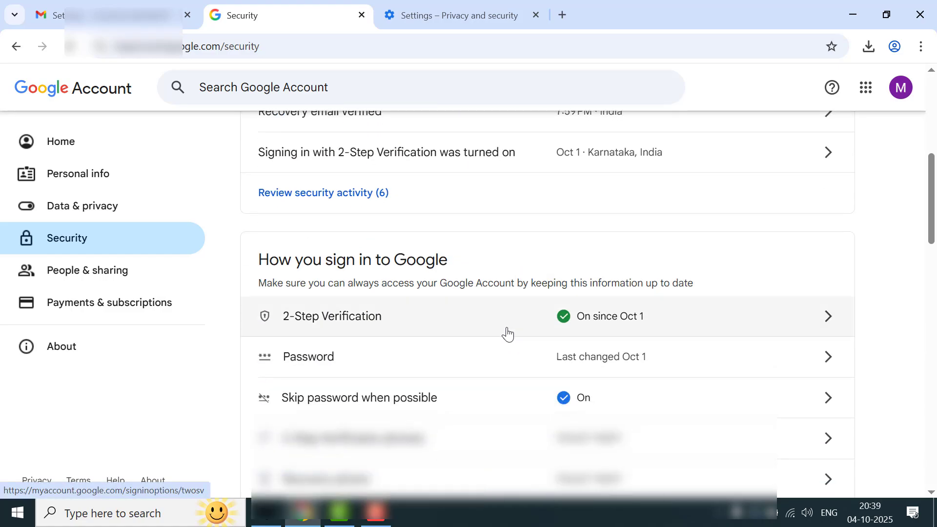
pyautogui.click(632, 329)
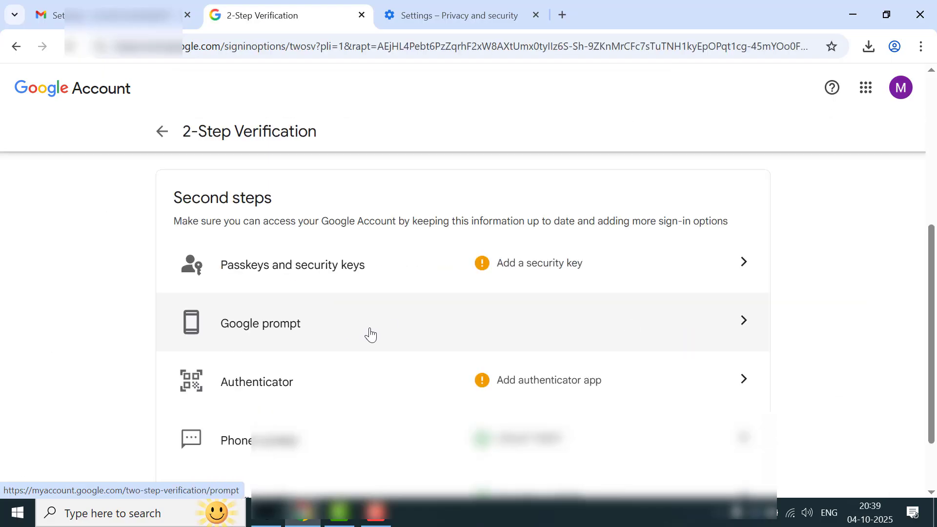
pyautogui.click(370, 334)
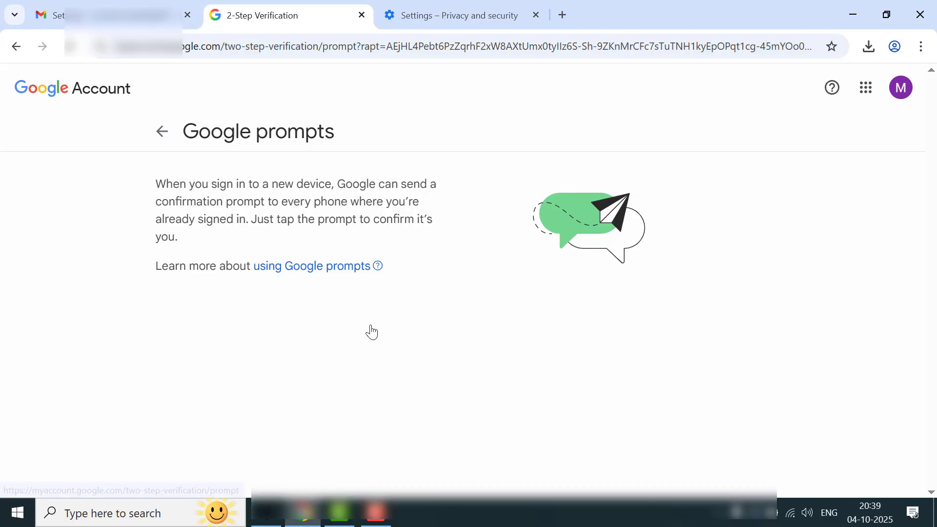
pyautogui.hotkey('alt', 'Left')
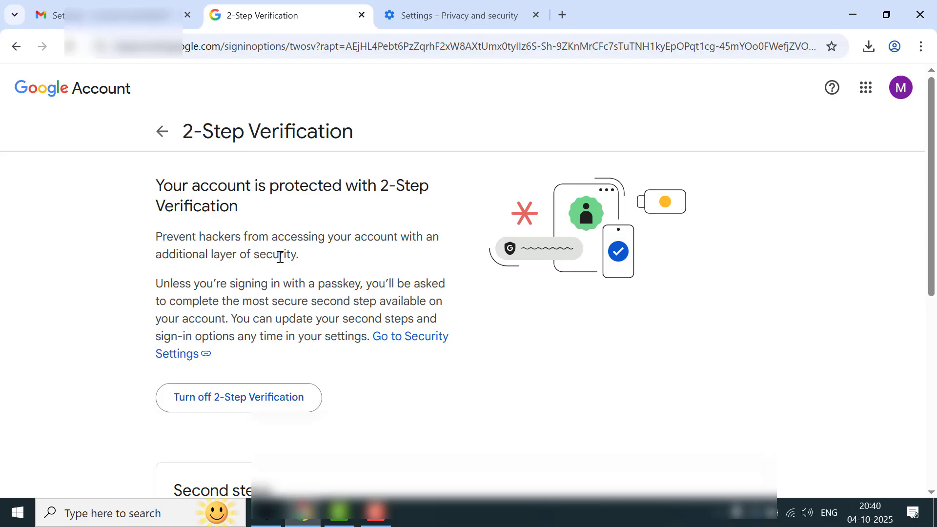
# - Return to Security, review 2-Step Verification again, then go back to Security
pyautogui.click(152, 133)
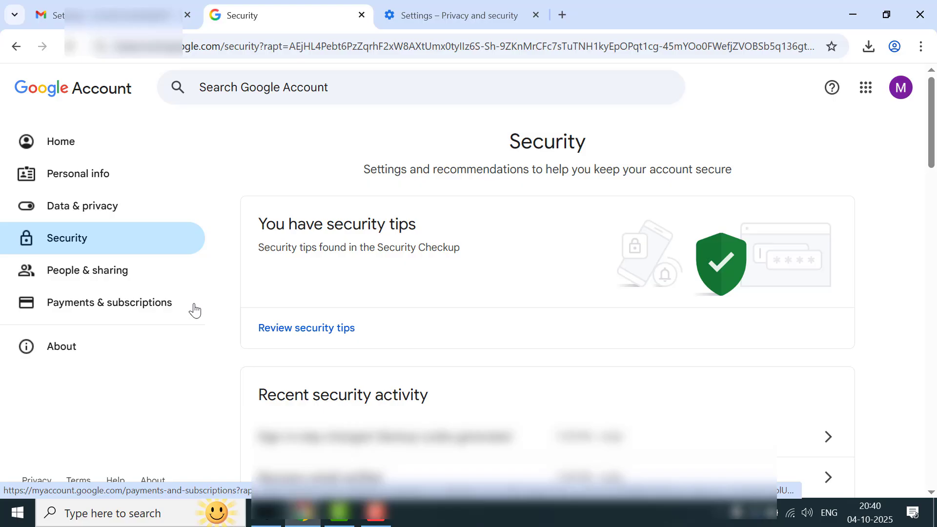
pyautogui.scroll(-1, 439, 342)
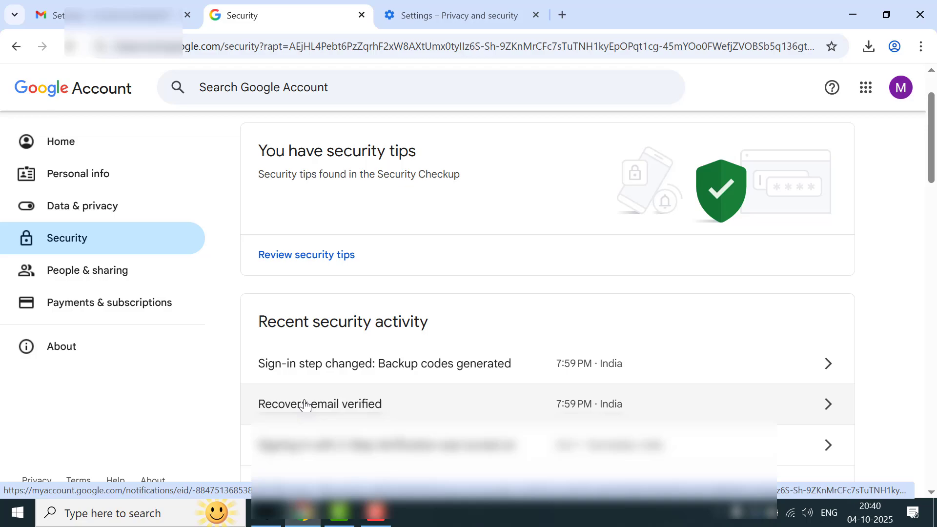
pyautogui.scroll(-6, 150, 237)
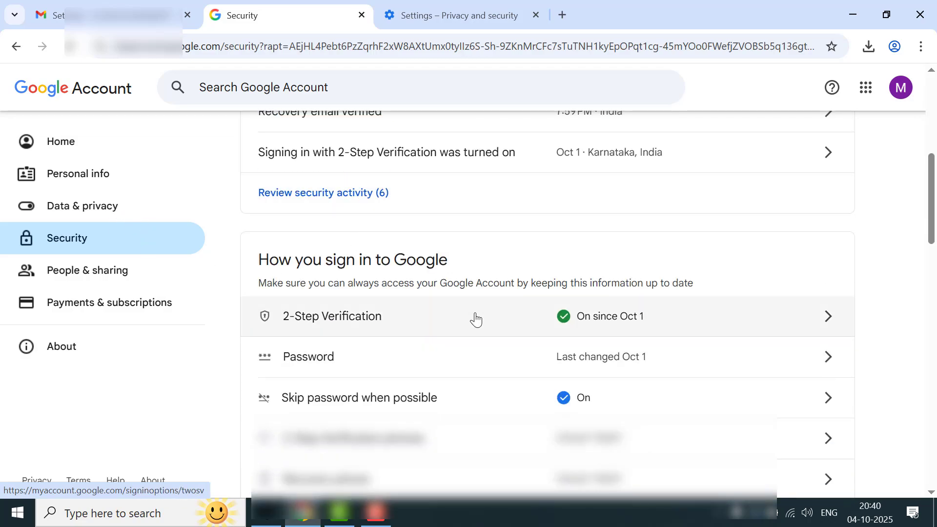
pyautogui.click(476, 320)
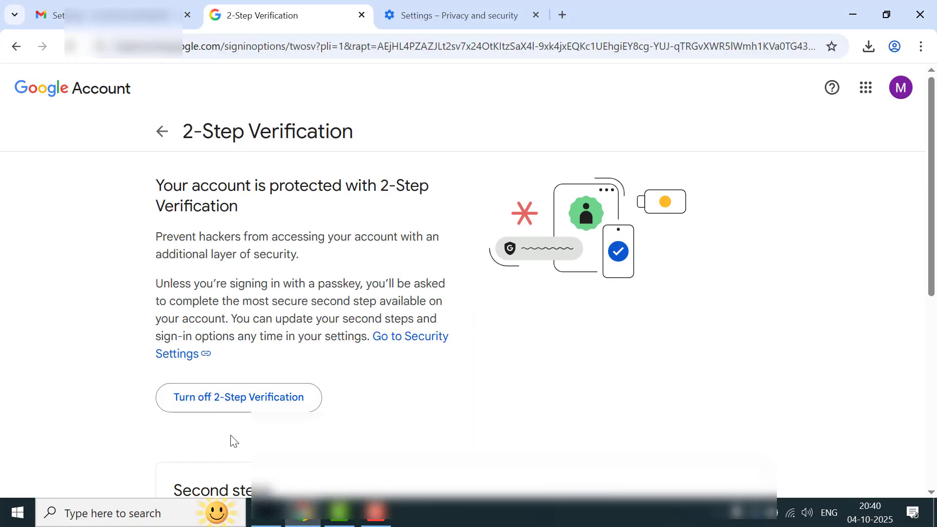
pyautogui.scroll(-3, 236, 438)
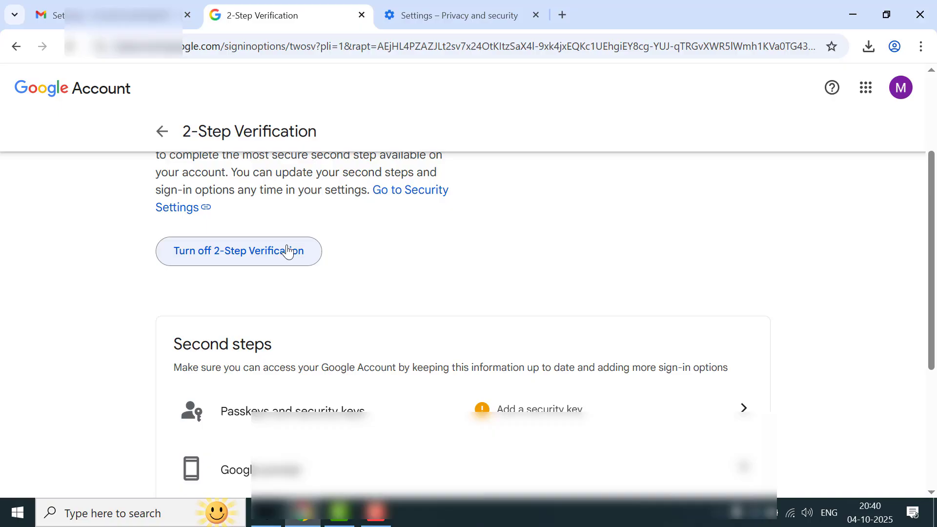
pyautogui.click(152, 136)
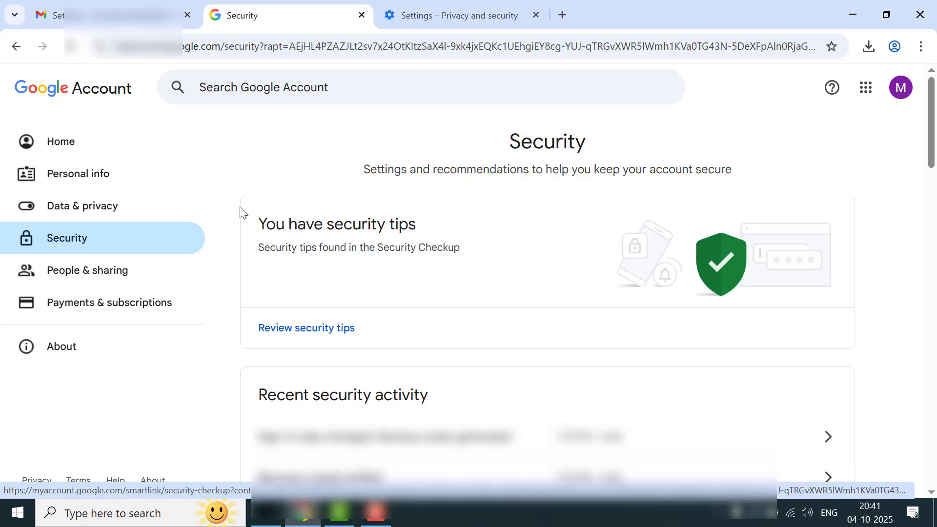
# - Open the Gmail inbox and scroll through the four security emails
pyautogui.click(97, 4)
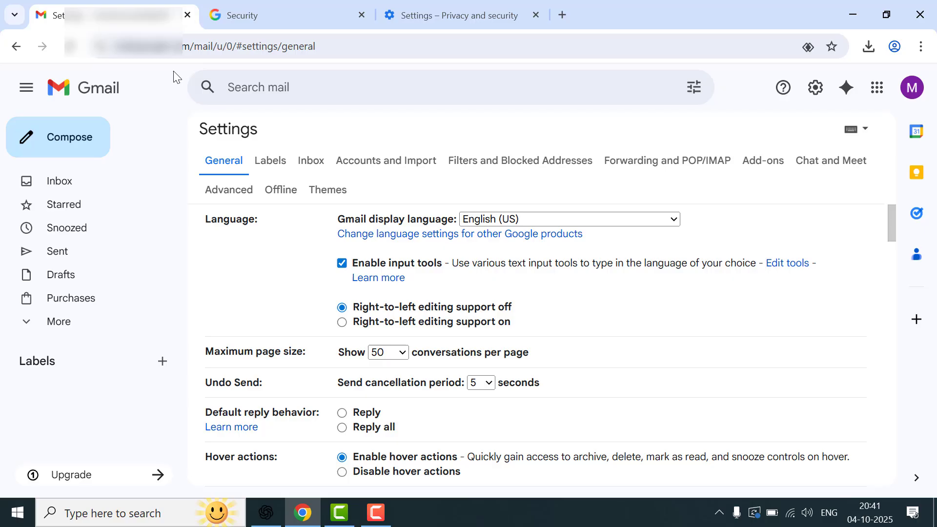
pyautogui.click(106, 184)
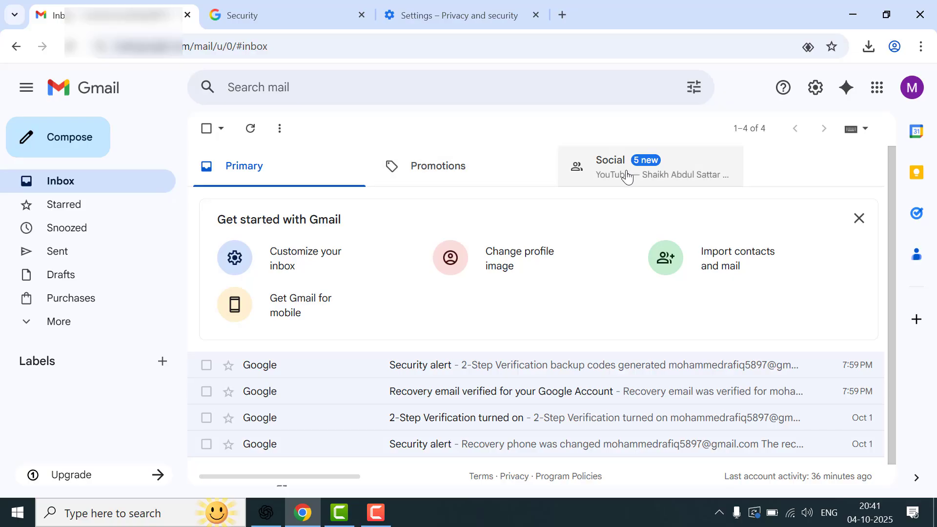
pyautogui.scroll(-1, 479, 322)
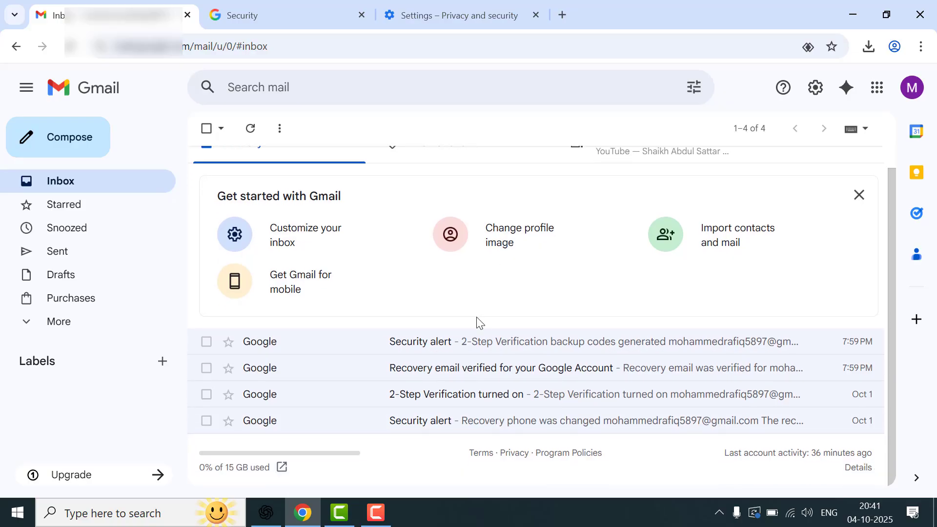